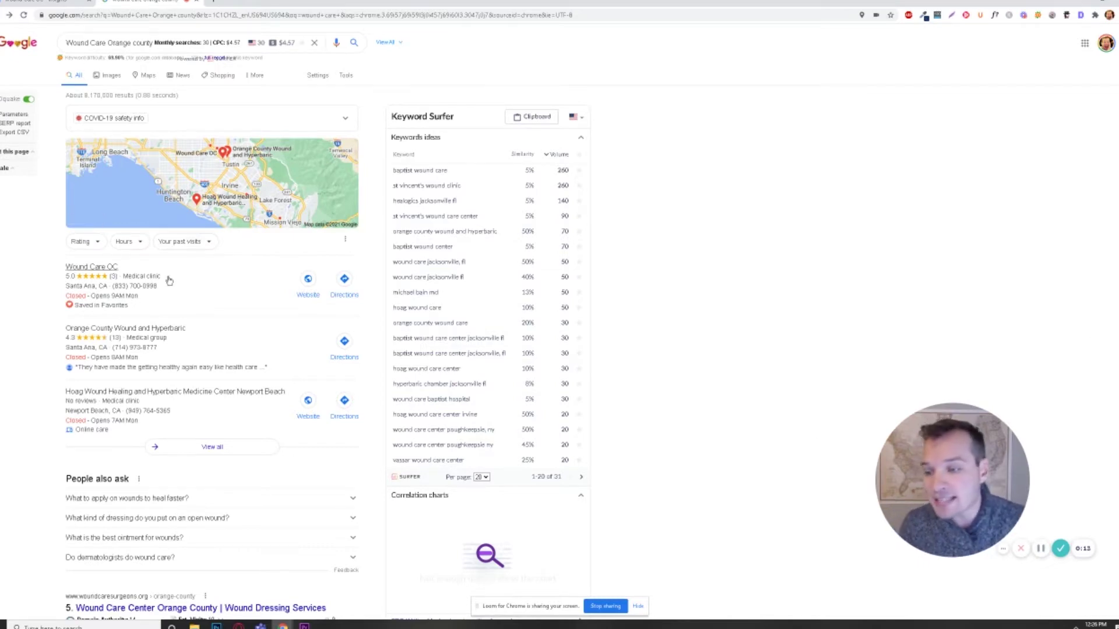
scroll(165, 280, down, 1)
scroll(50, 247, up, 1)
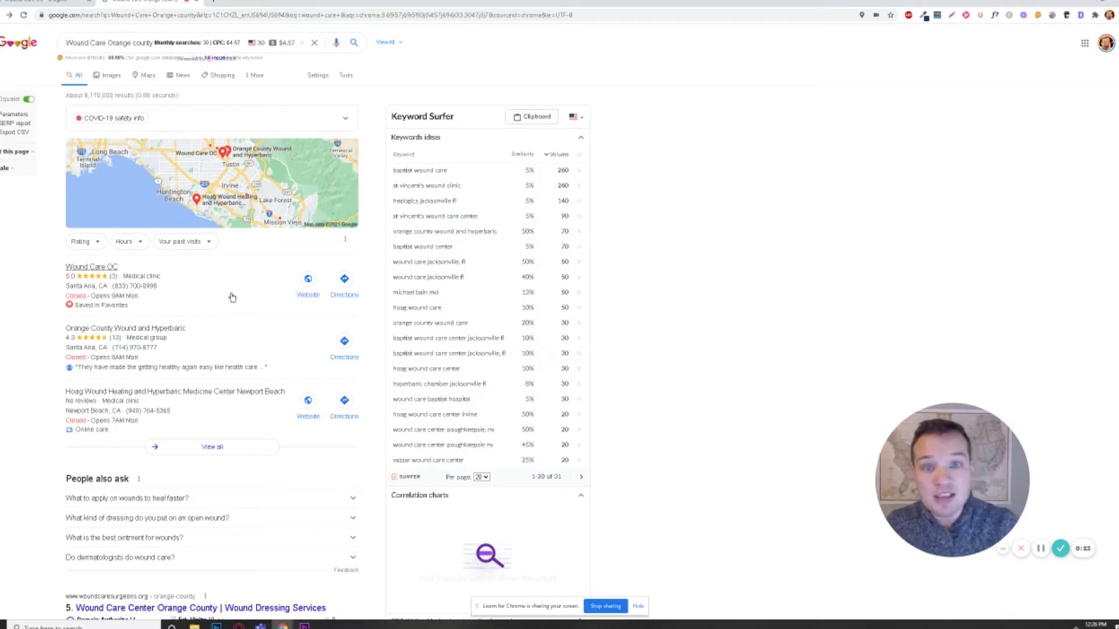
scroll(263, 308, down, 1)
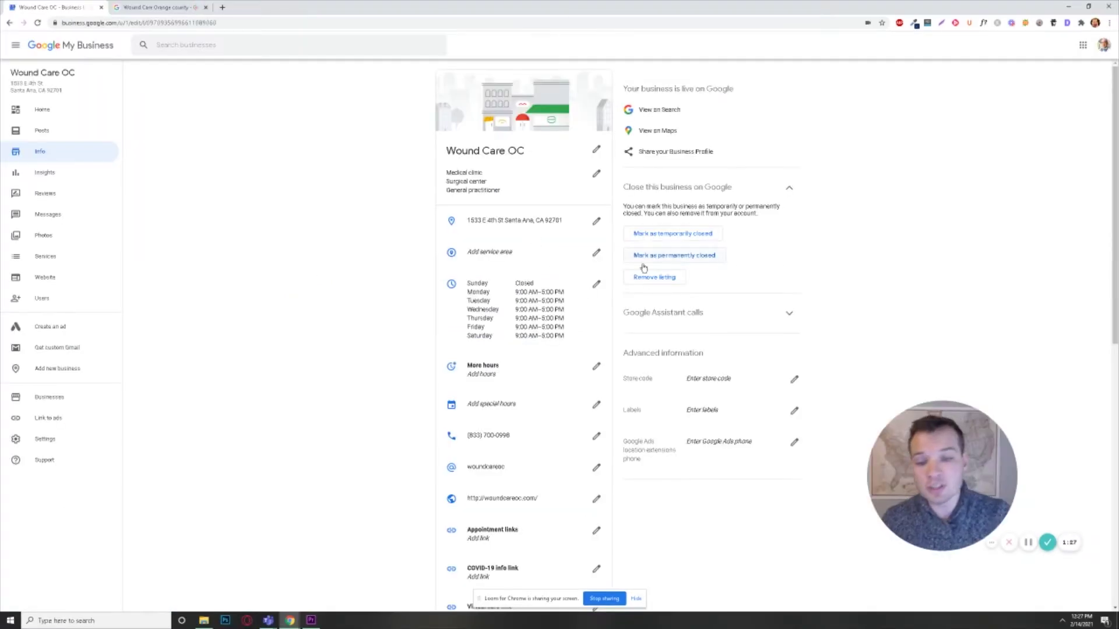
Step: Examine the Wound Care OC profile information, from name, categories and hours through services, attributes and business description
scroll(617, 303, down, 1)
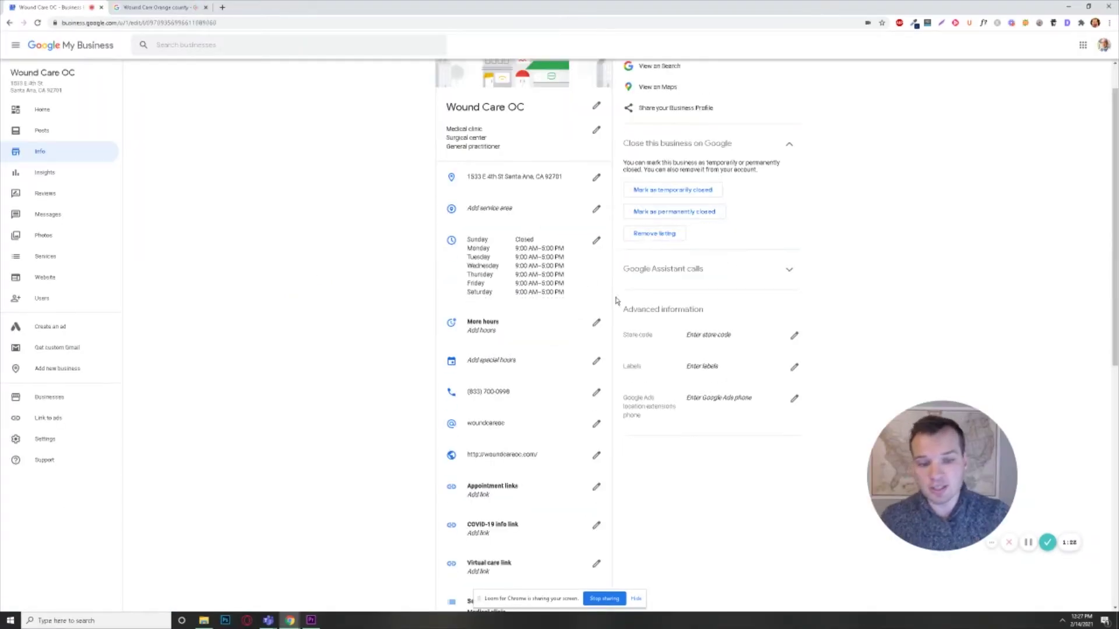
scroll(606, 314, up, 1)
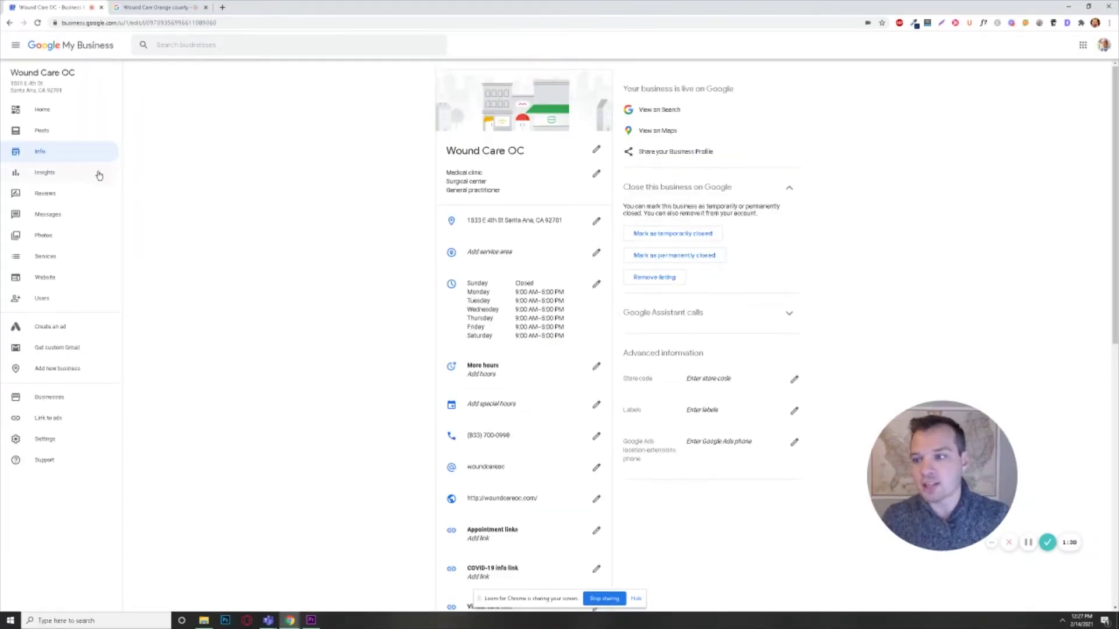
scroll(449, 274, down, 1)
scroll(524, 267, down, 1)
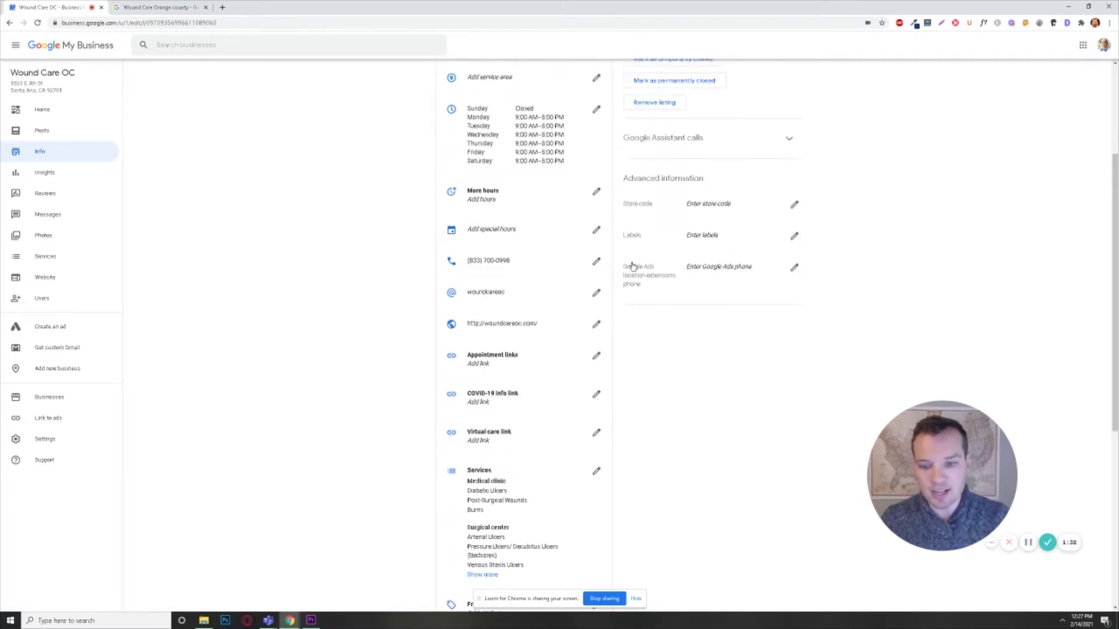
scroll(532, 294, up, 2)
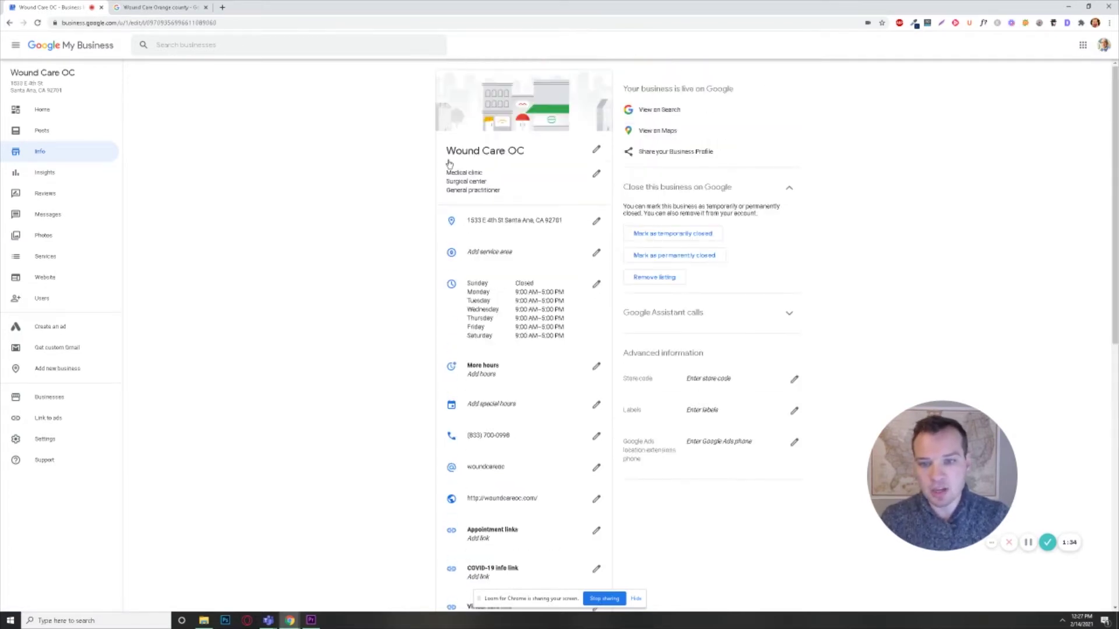
scroll(507, 206, down, 1)
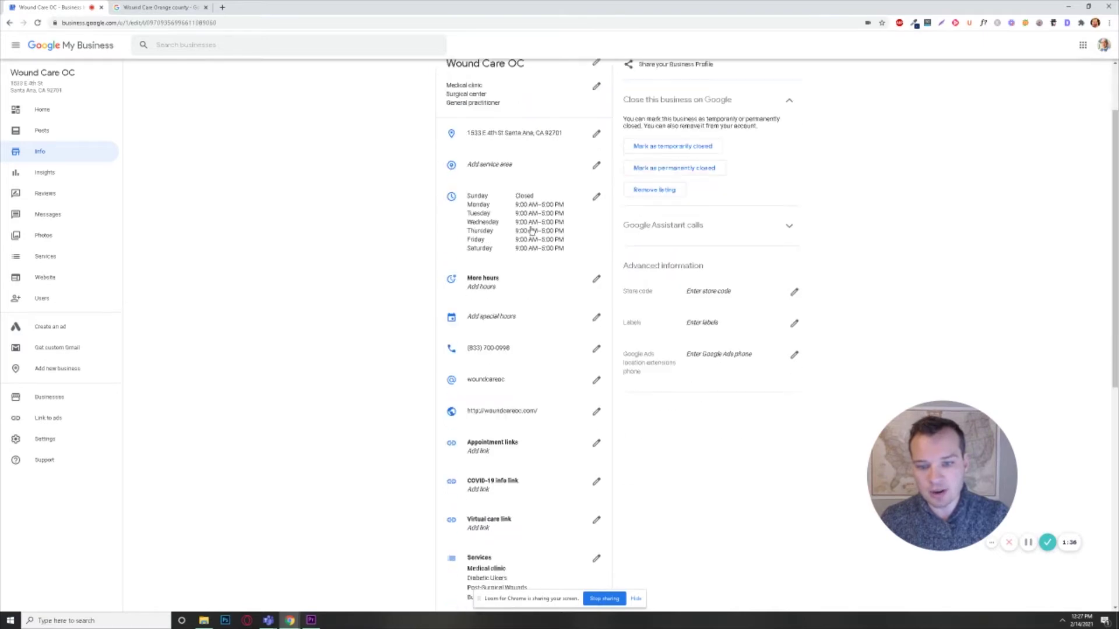
scroll(529, 234, down, 2)
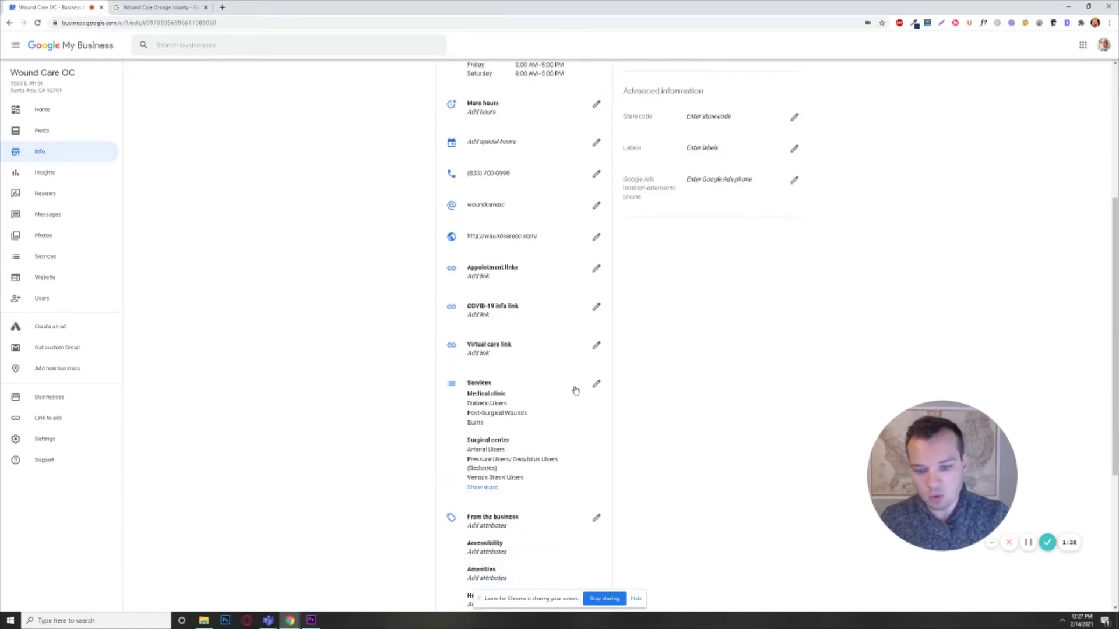
scroll(594, 390, down, 3)
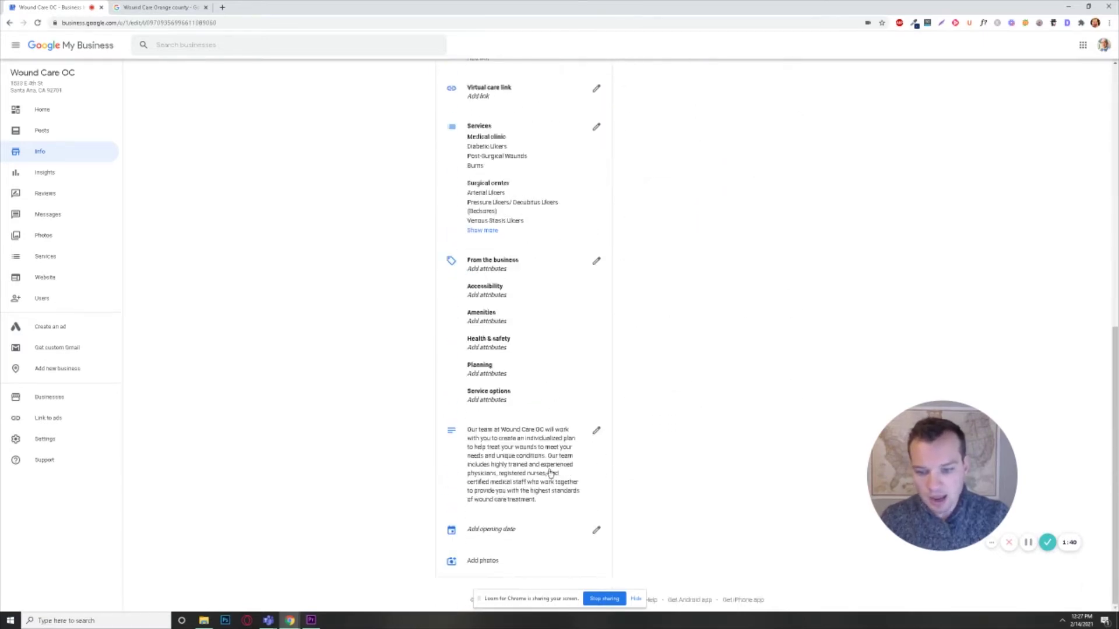
Step: Open the business description for editing and close it without making changes
click(596, 431)
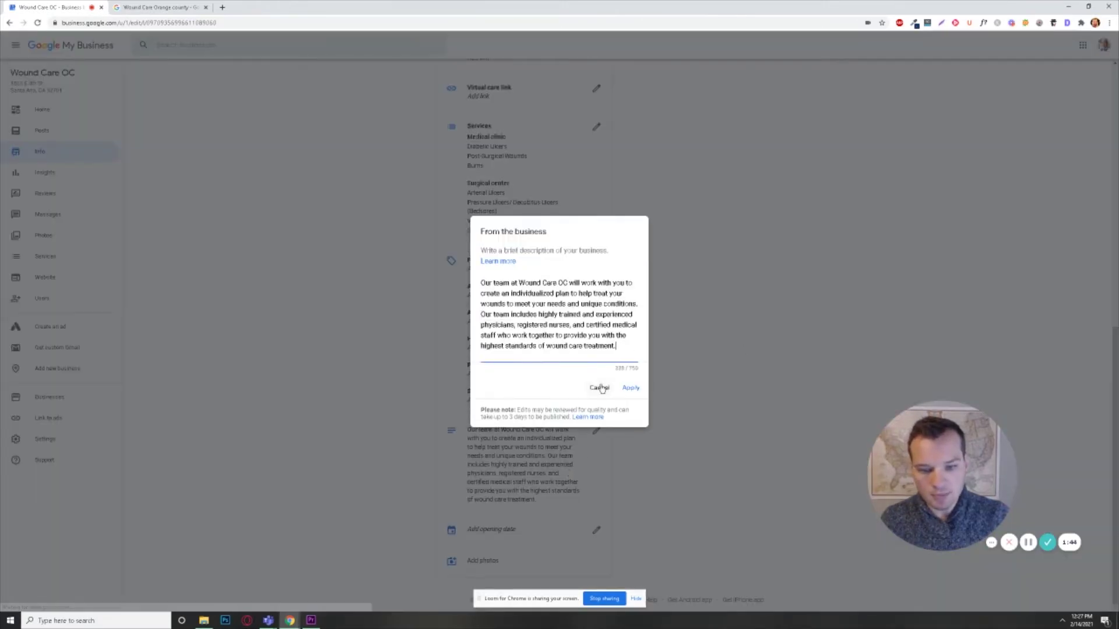
click(600, 387)
scroll(606, 362, up, 10)
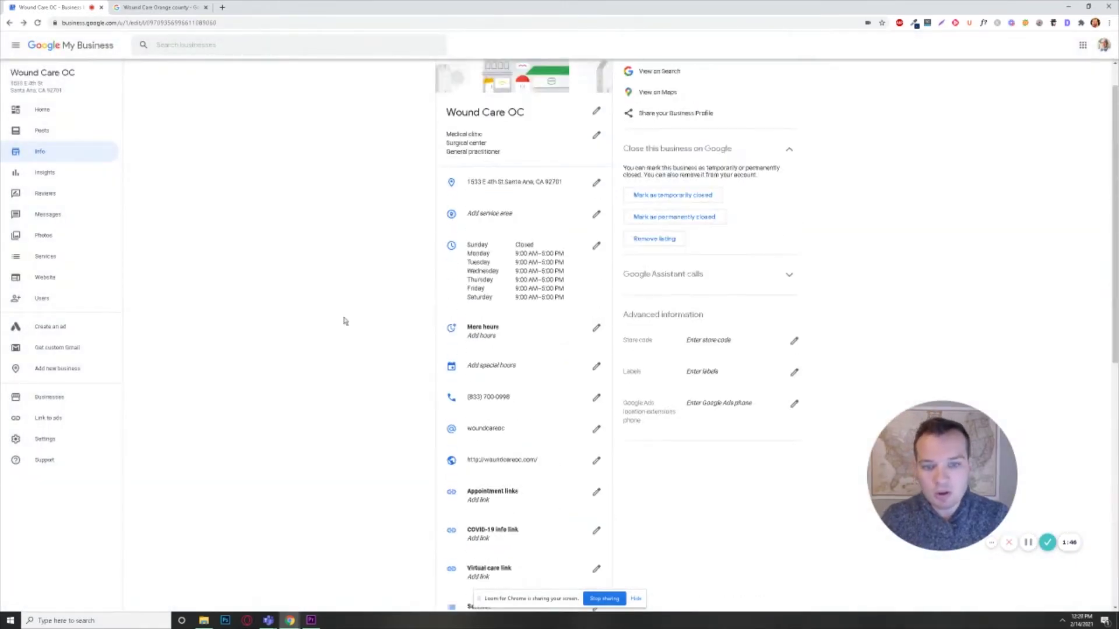
Step: View the business's uploaded photos, followed by the services listed under each of its categories
click(60, 236)
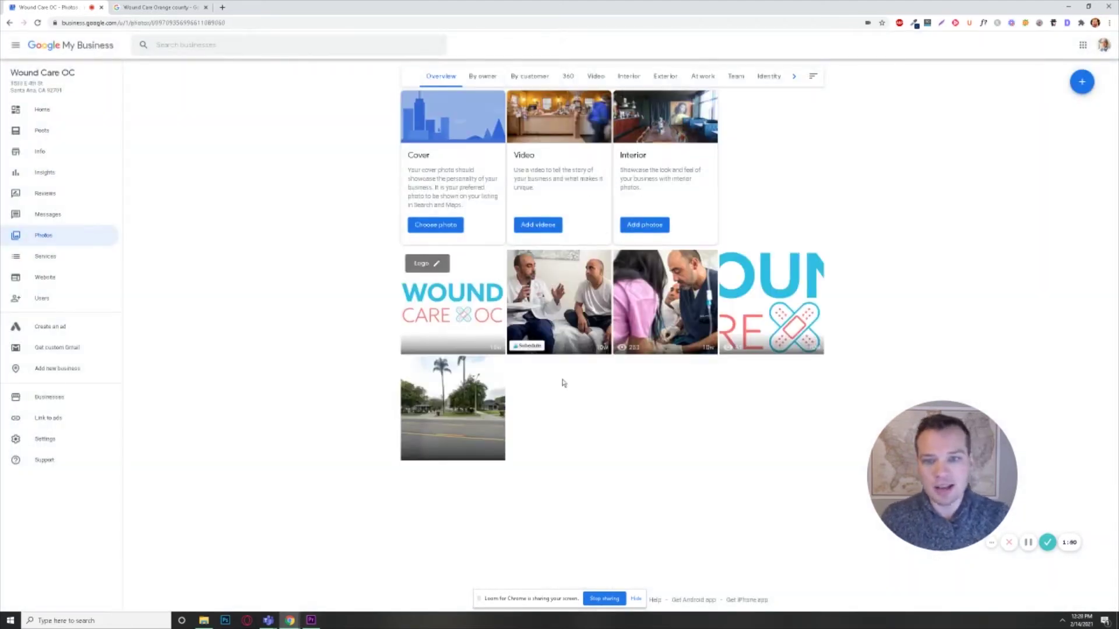
click(44, 258)
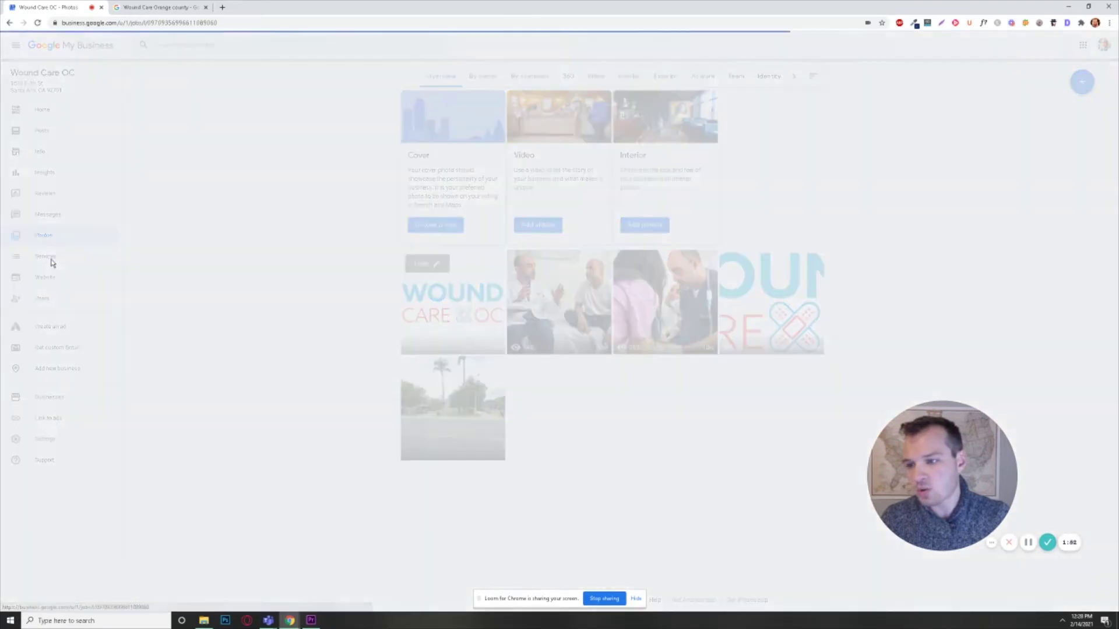
scroll(592, 222, down, 1)
scroll(569, 408, up, 1)
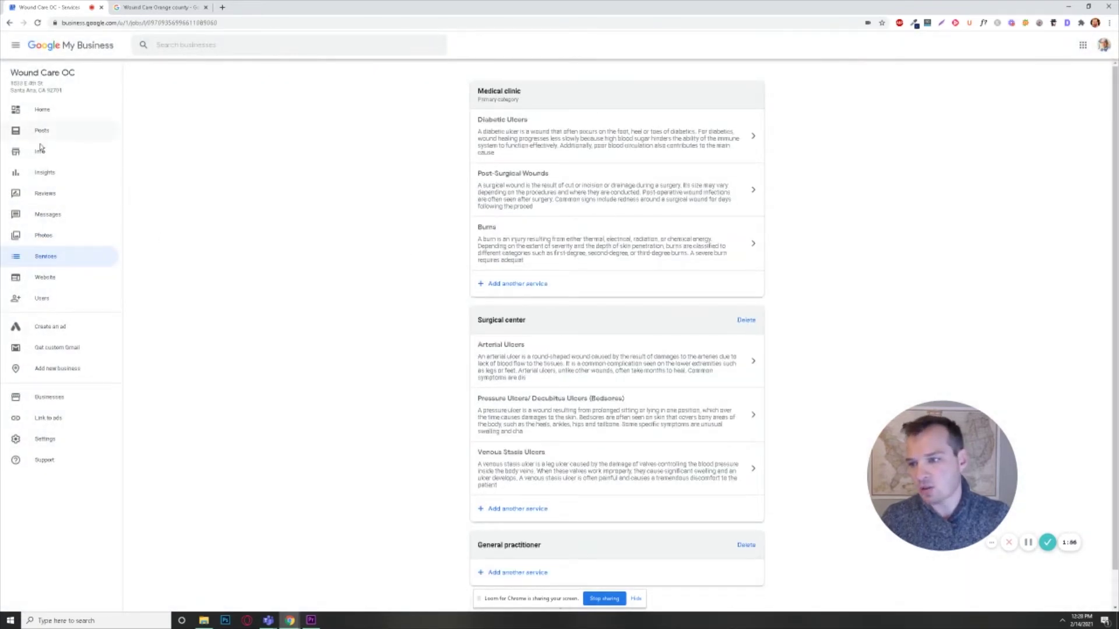
Step: Switch to the Google local results and show the business categories of Center for Wound Care of Placentia-Linda Hospital
key(ctrl+Tab)
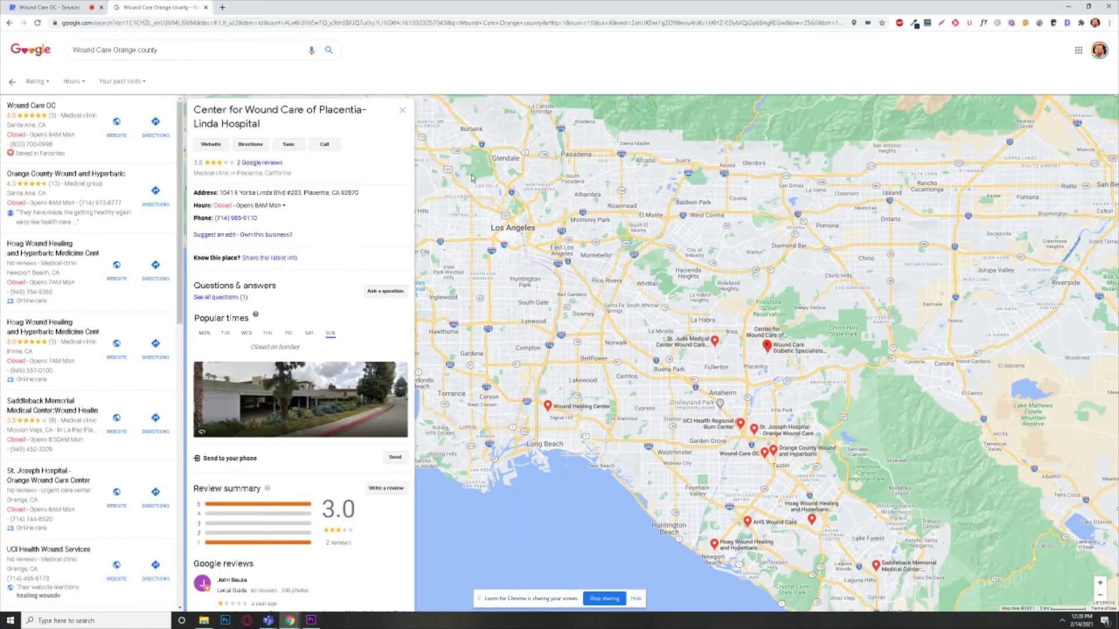
click(1051, 23)
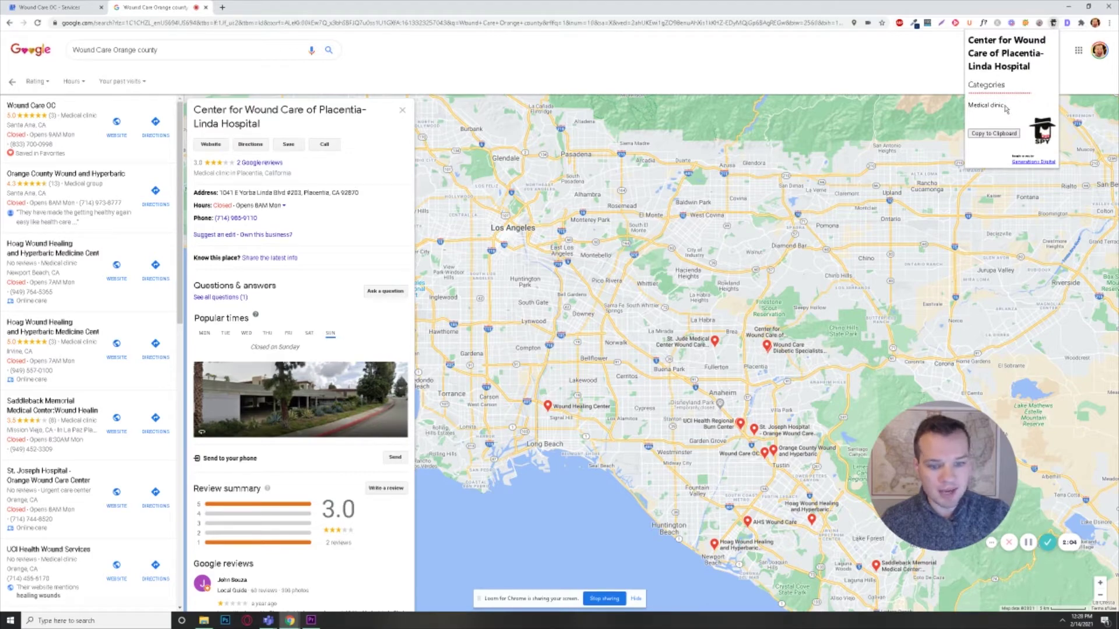
Step: Open the Orange County Wound and Hyperbaric listing from the map and show its business categories
drag(717, 430, 636, 361)
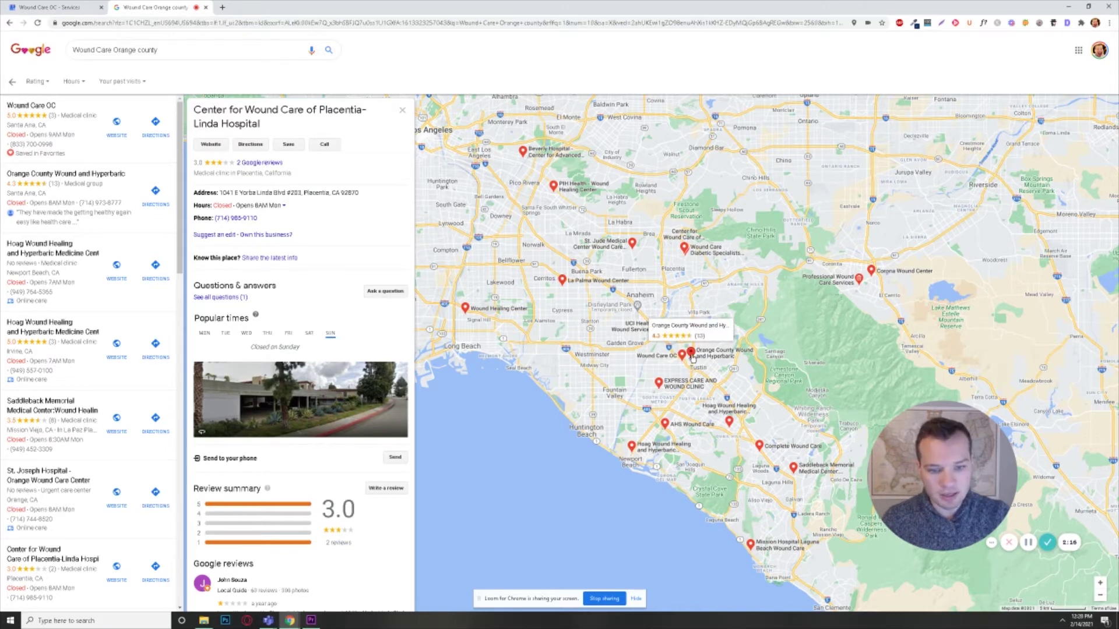
click(693, 354)
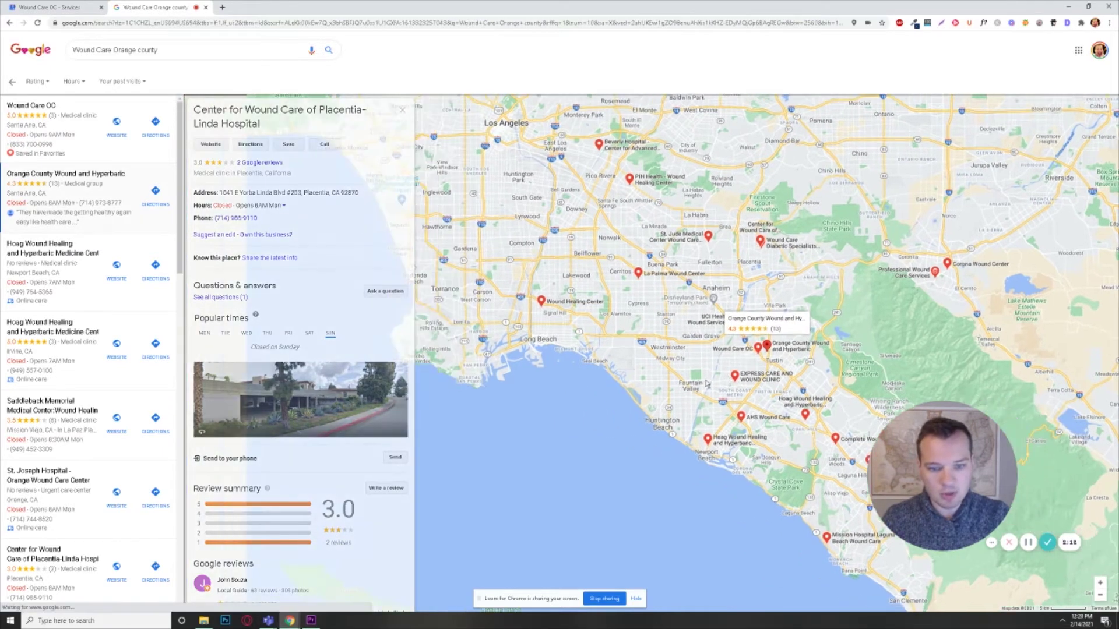
click(1052, 23)
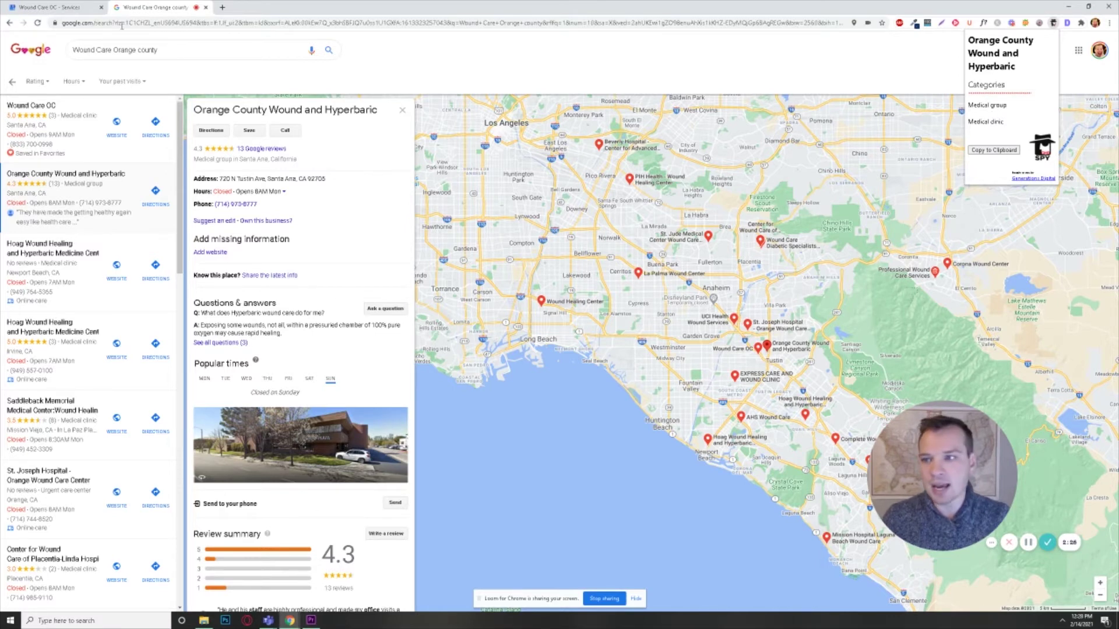
Step: Return to the Wound Care OC account in Google My Business and view its home dashboard and profile information
click(49, 7)
click(58, 109)
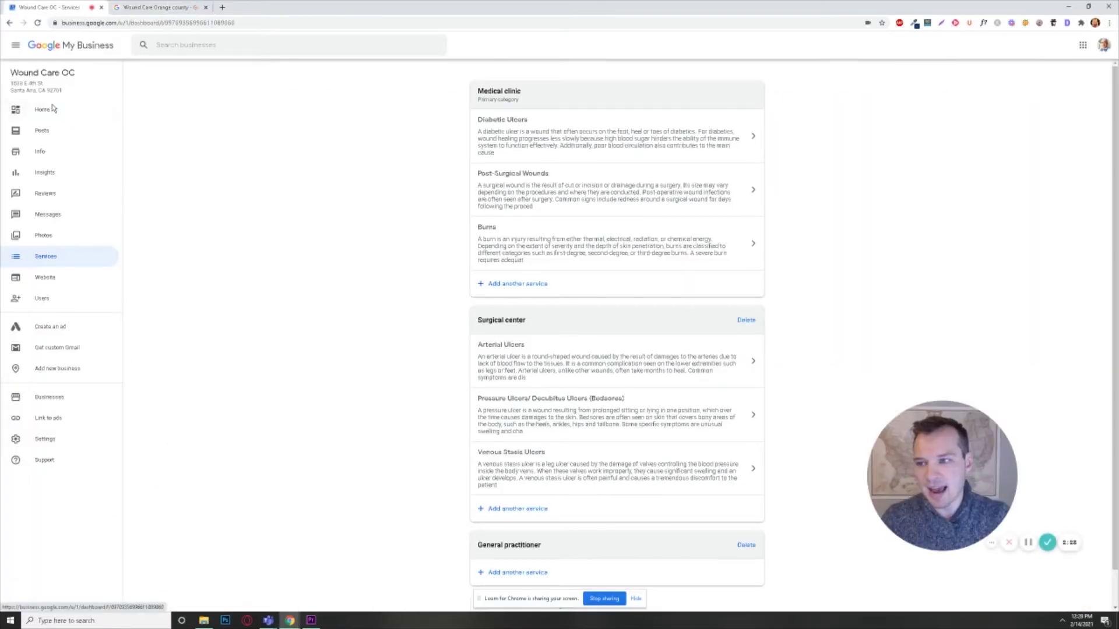
scroll(455, 349, down, 2)
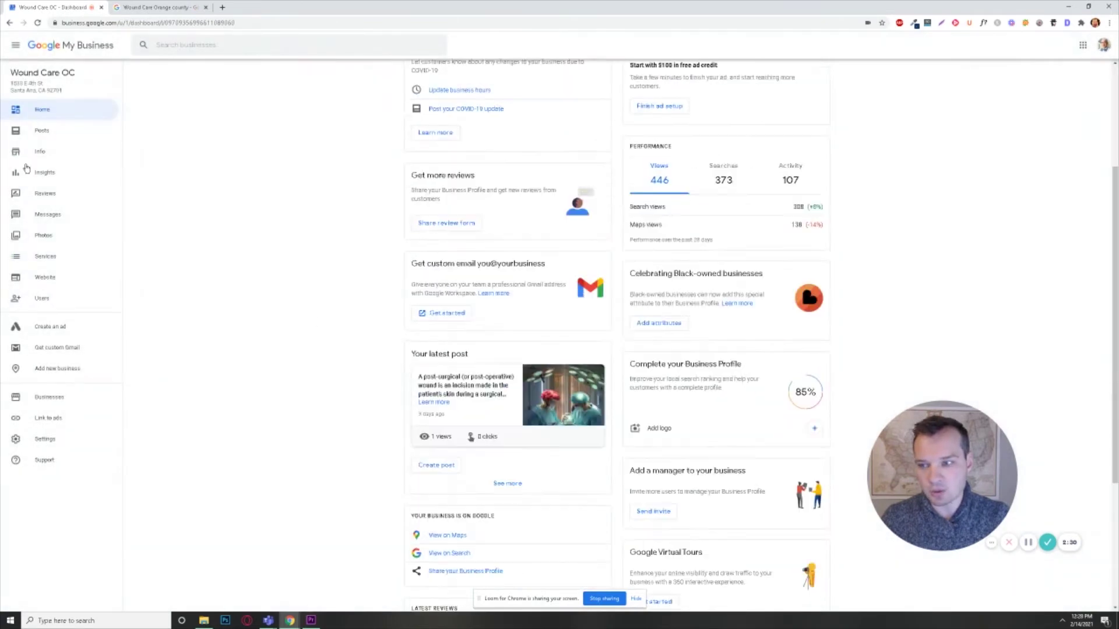
click(41, 152)
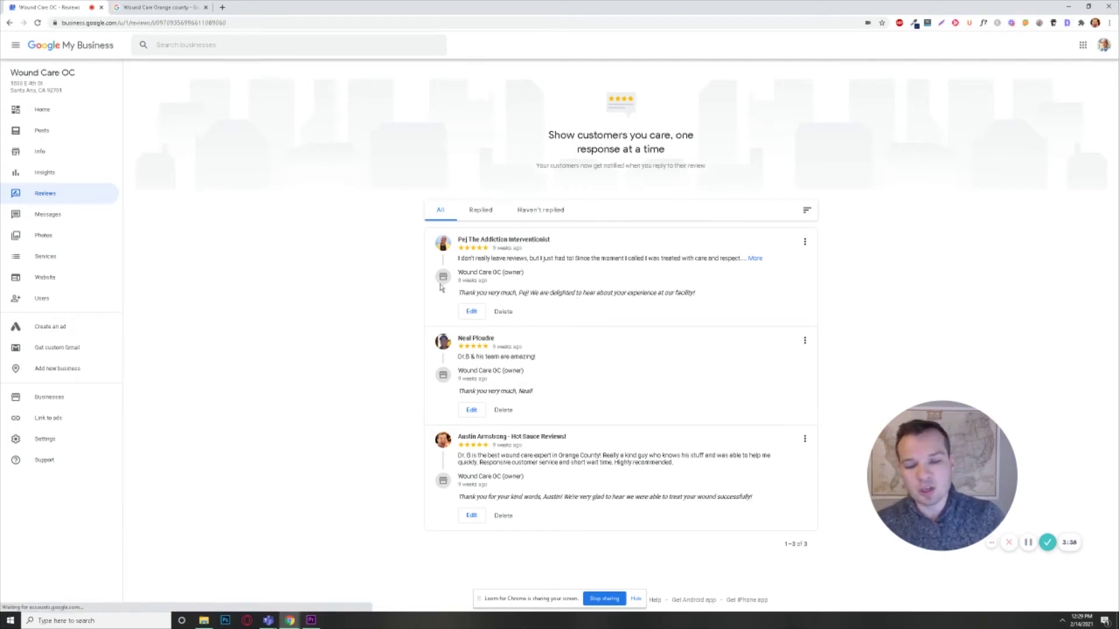
right_click(476, 270)
click(367, 299)
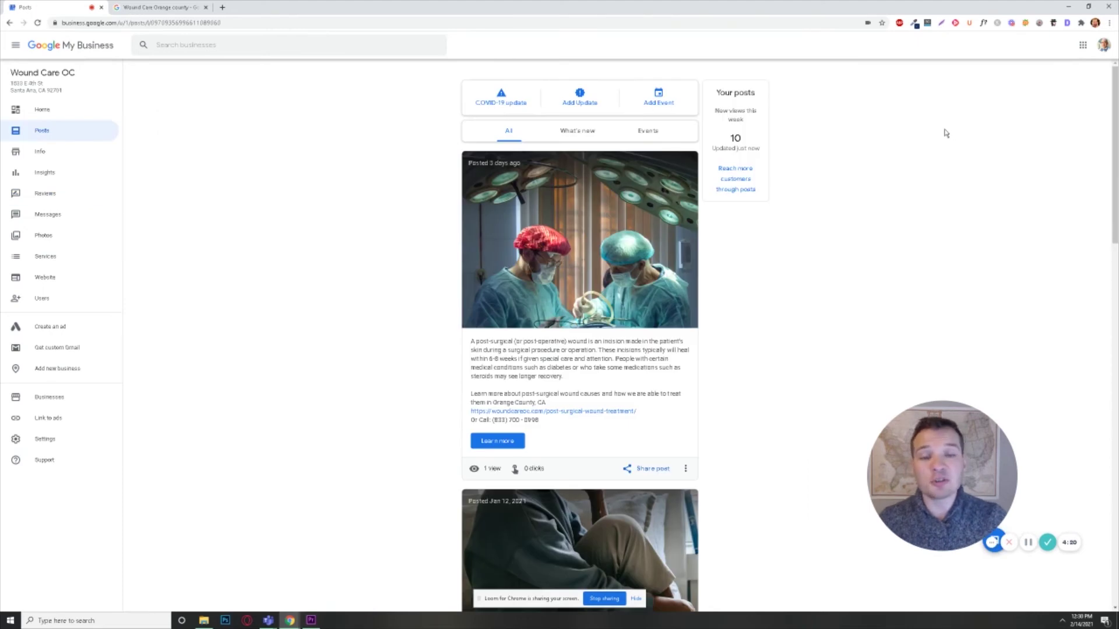
Step: Examine the published Wound Care OC posts from newest to oldest, including their photos, text, links and call-to-action buttons
scroll(932, 125, down, 1)
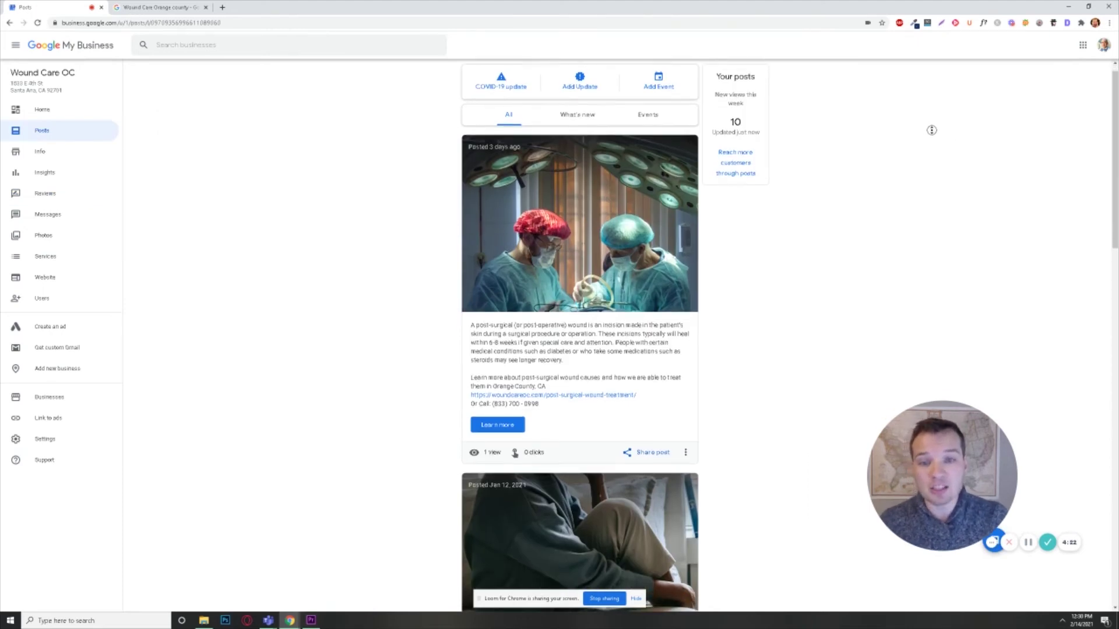
scroll(929, 119, up, 1)
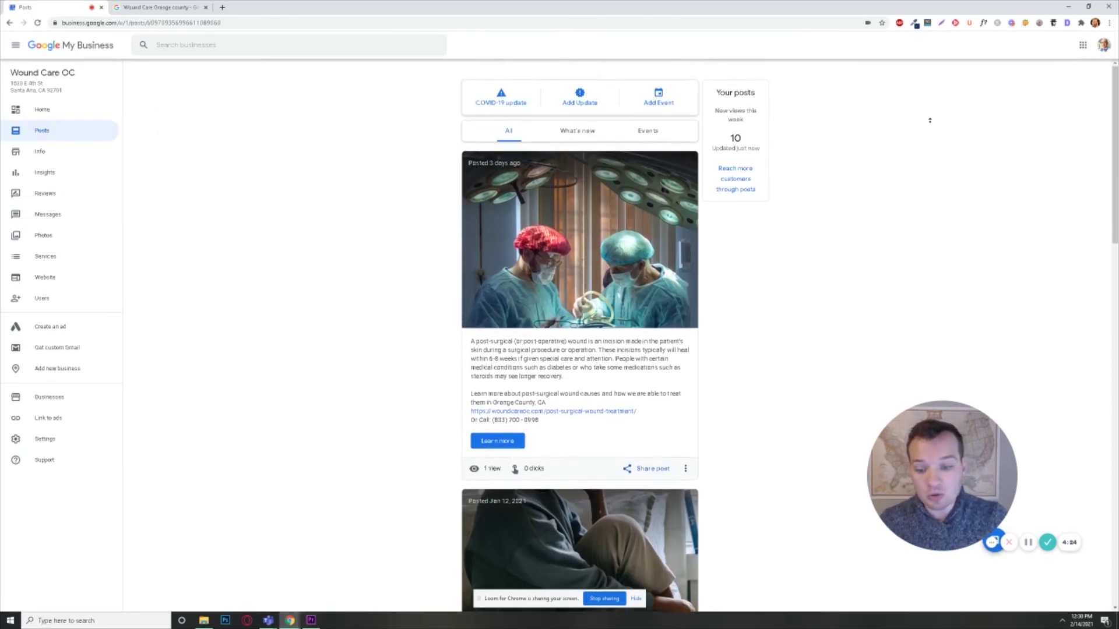
scroll(927, 125, down, 1)
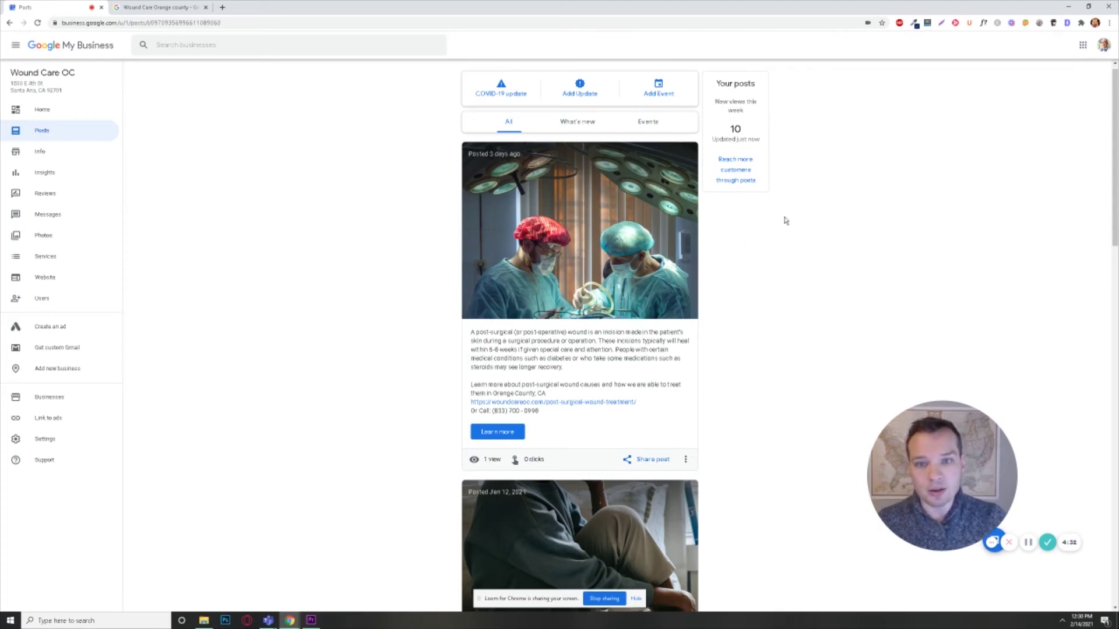
middle_click(821, 200)
middle_click(820, 217)
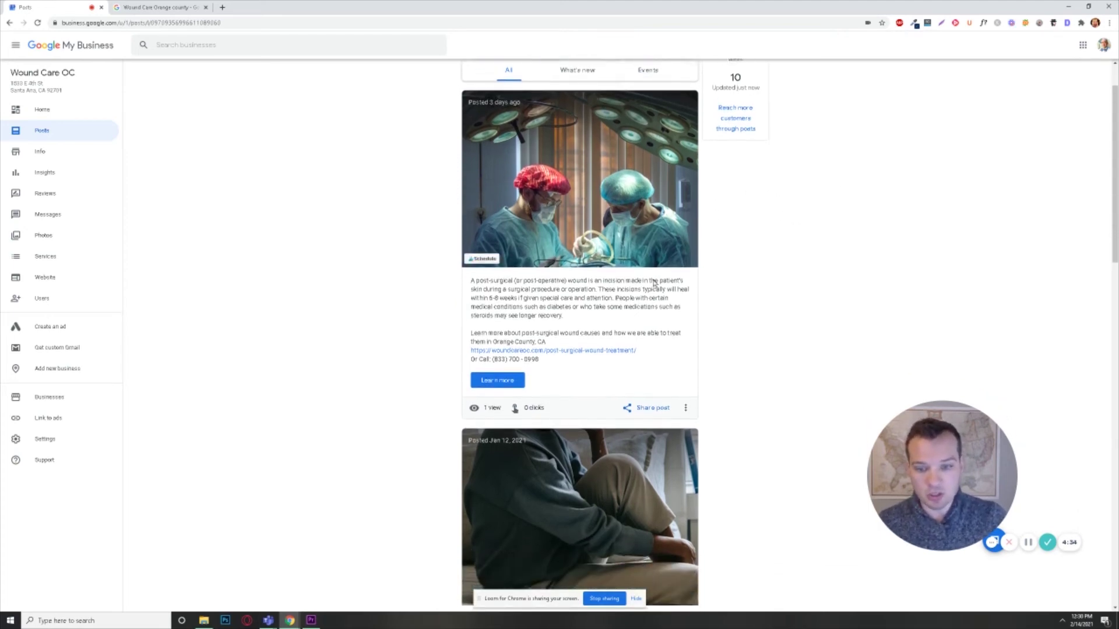
scroll(601, 316, up, 1)
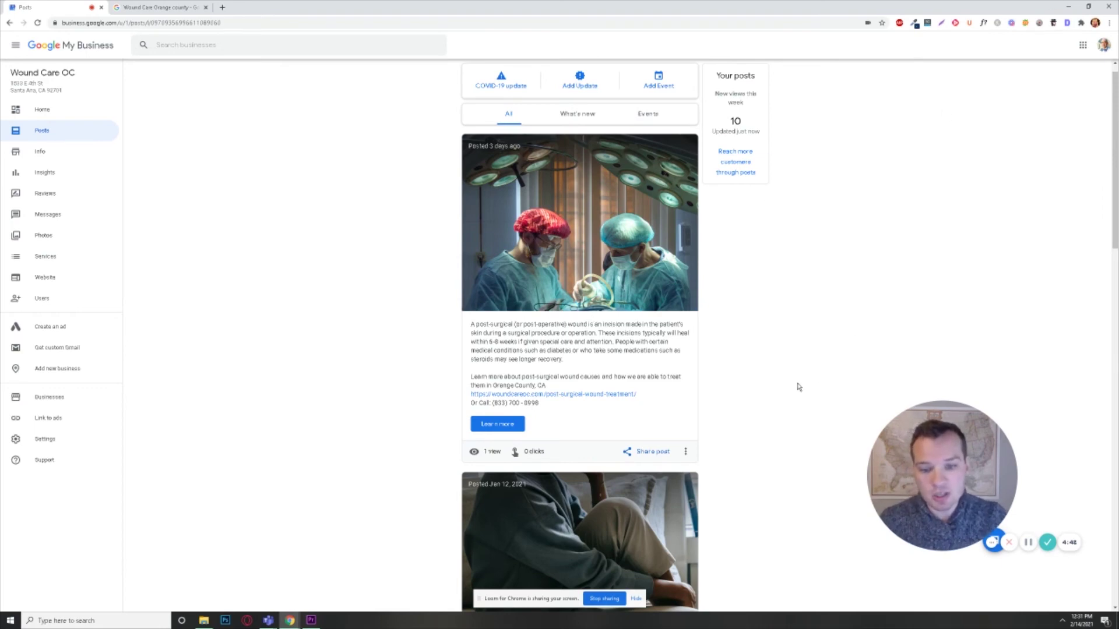
scroll(780, 349, down, 2)
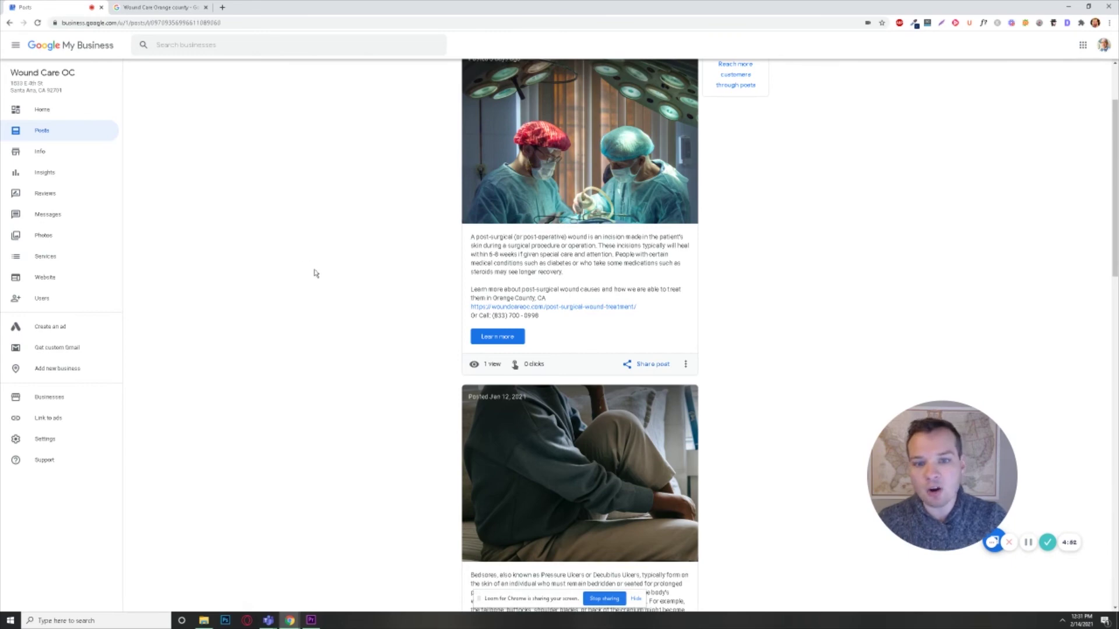
scroll(542, 285, down, 1)
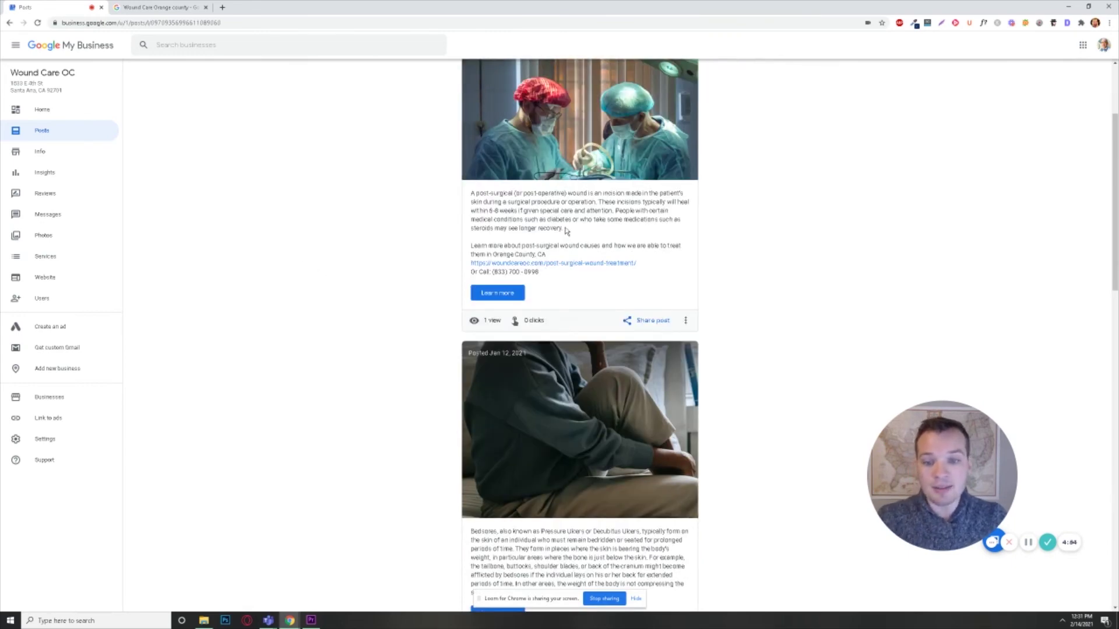
scroll(643, 253, down, 5)
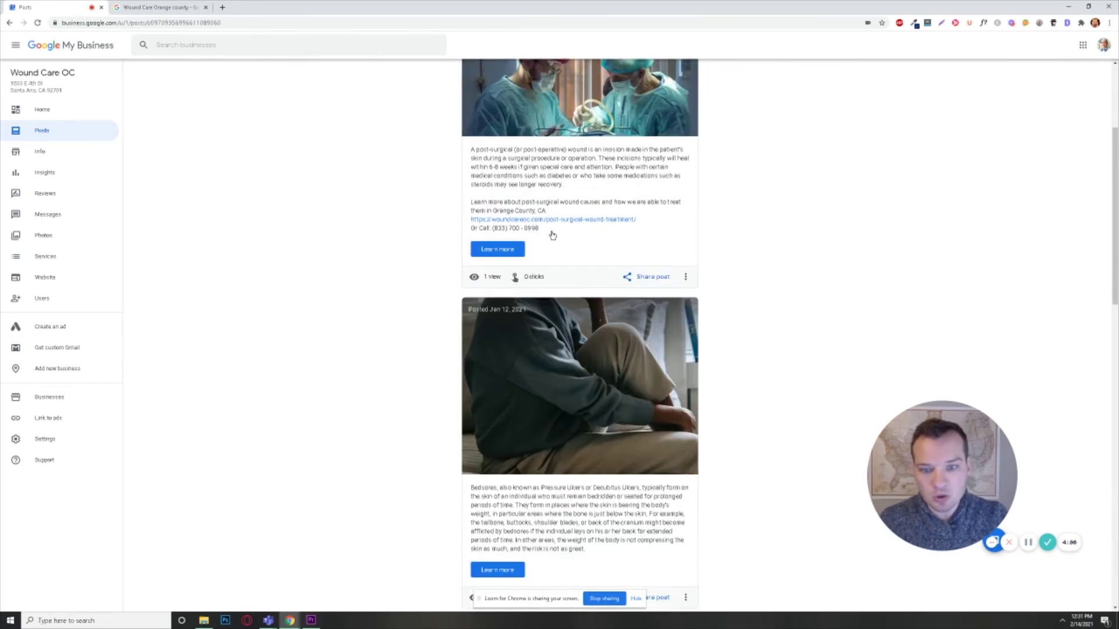
scroll(641, 308, down, 5)
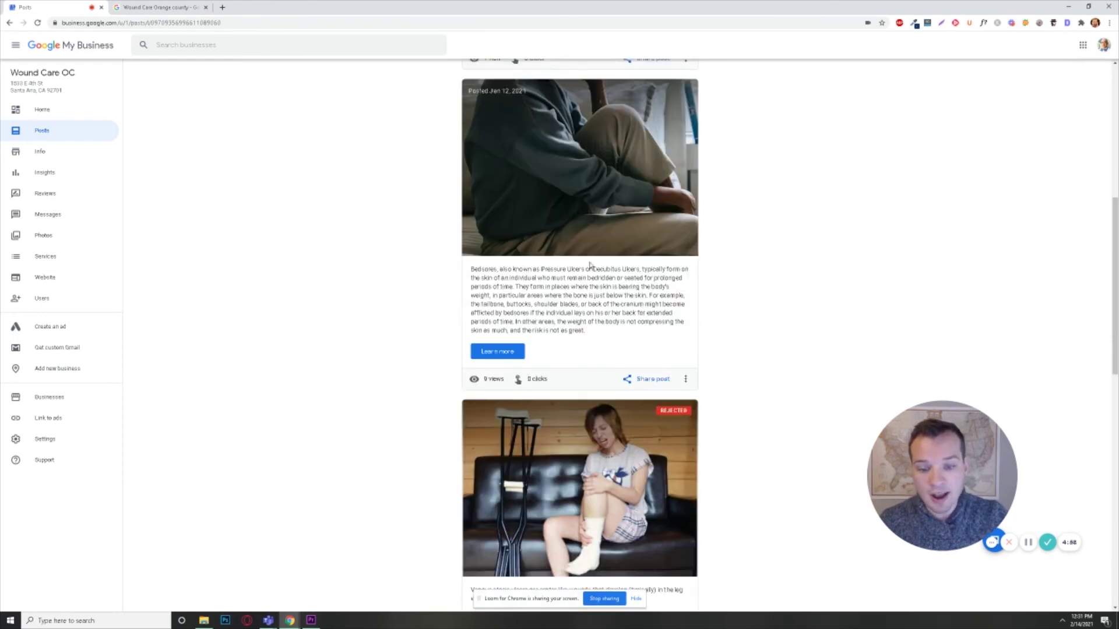
scroll(673, 319, down, 6)
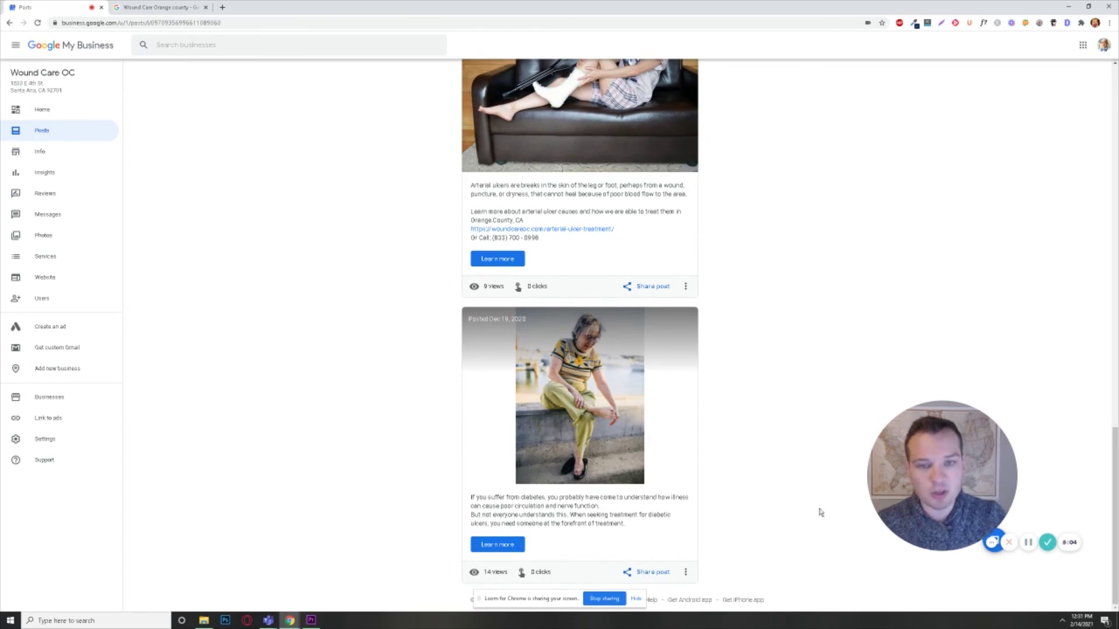
scroll(769, 310, up, 8)
scroll(725, 179, up, 10)
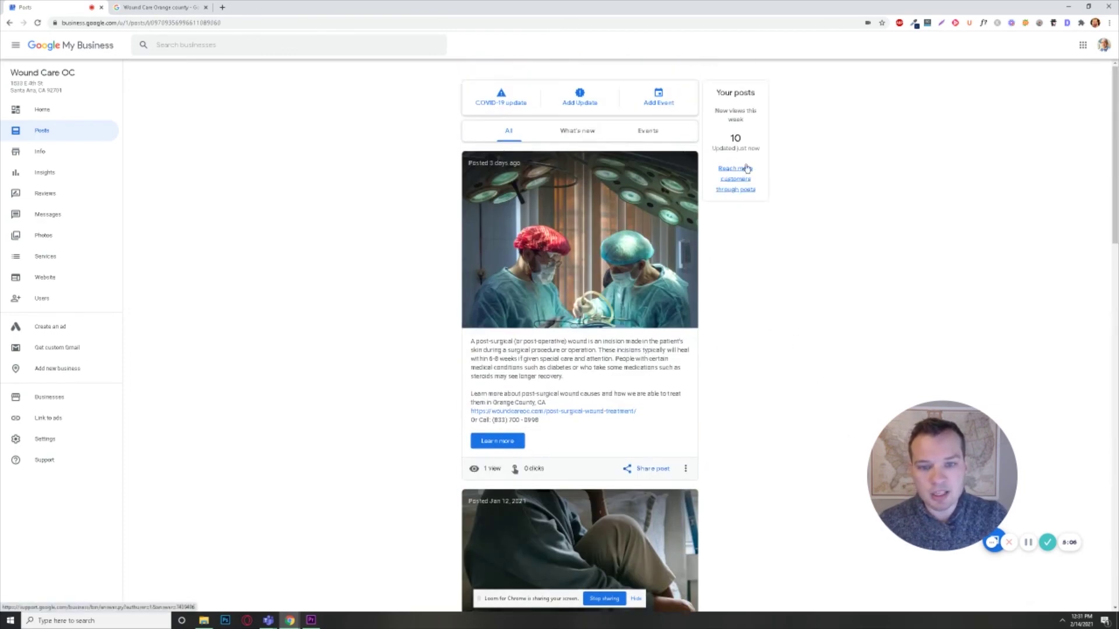